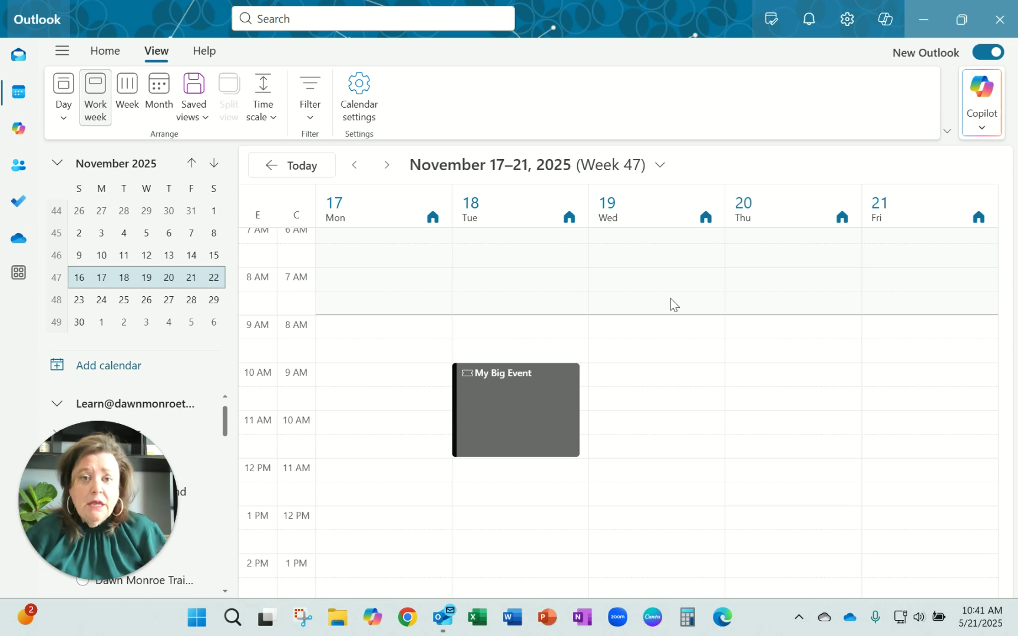
Open the Tuesday, November 18 My Big Event appointment (9–11 AM) for editing
left_click(506, 416)
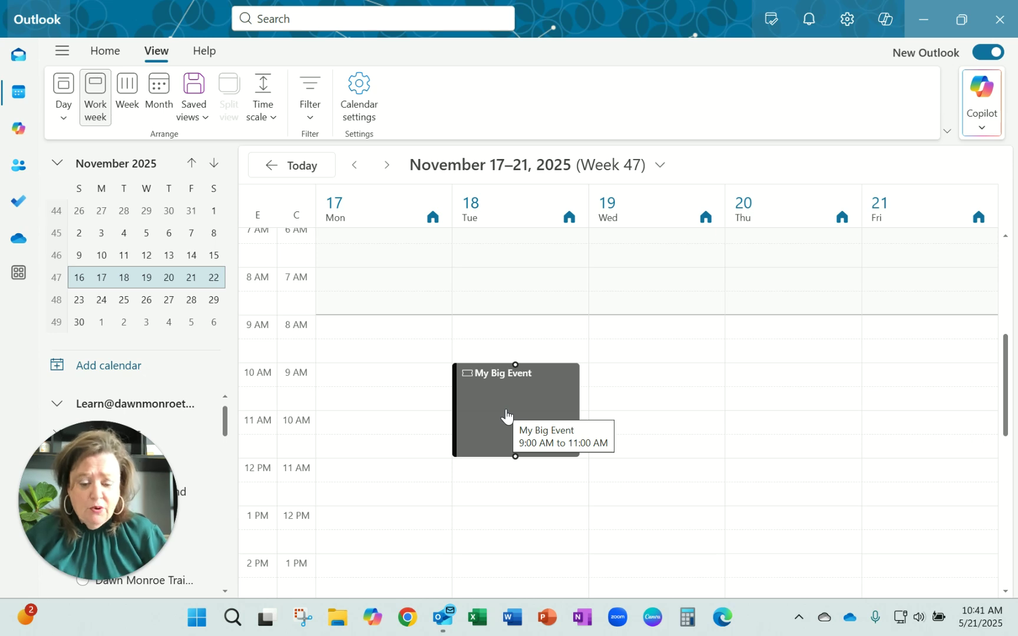
left_click(505, 415)
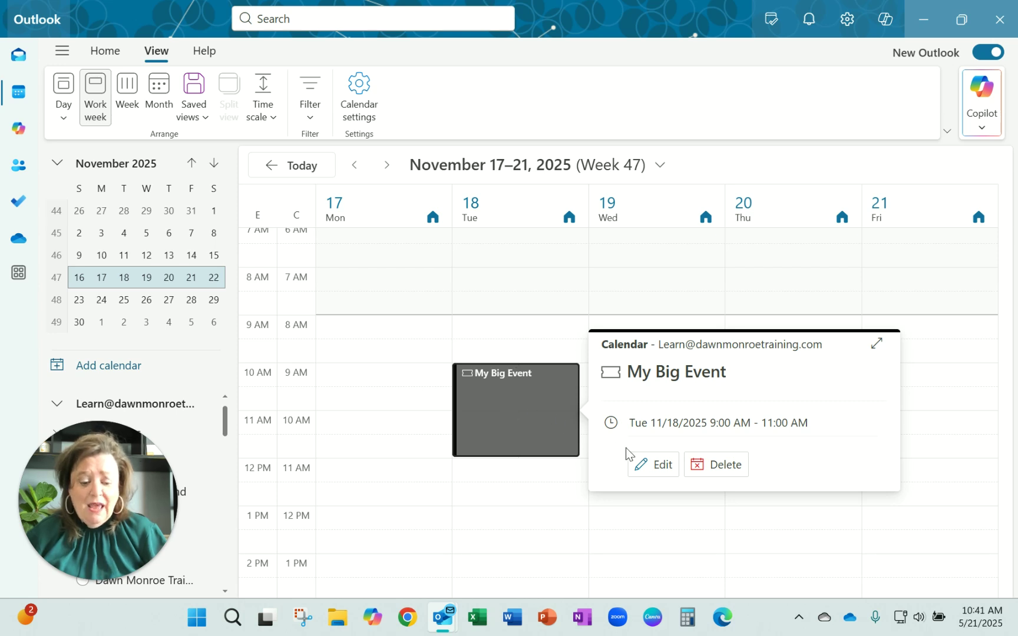
left_click(660, 467)
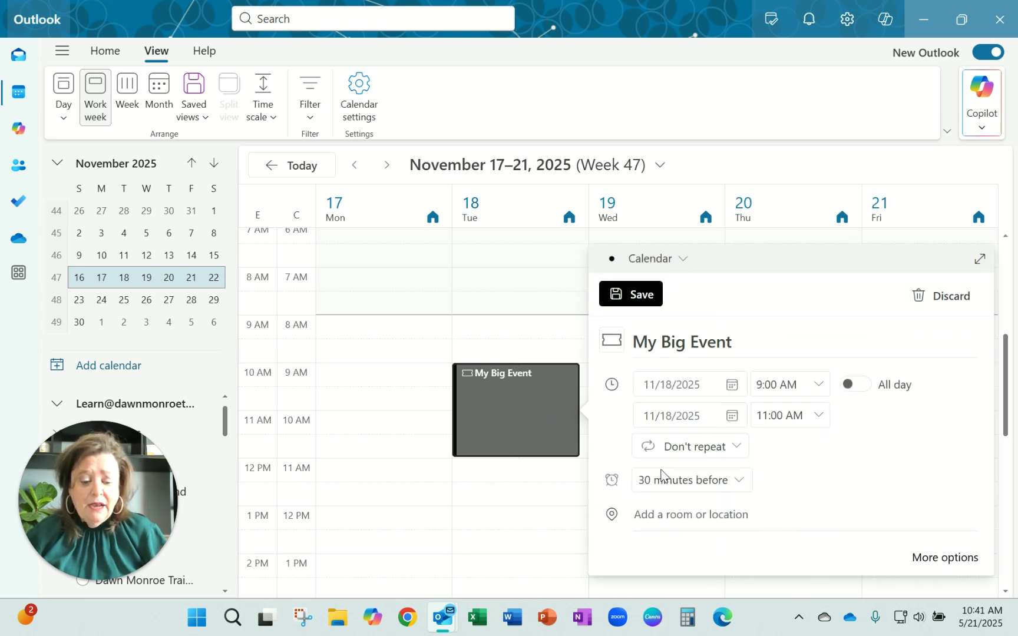
Review the reminder times for My Big Event, keeping 30 minutes before
left_click(739, 488)
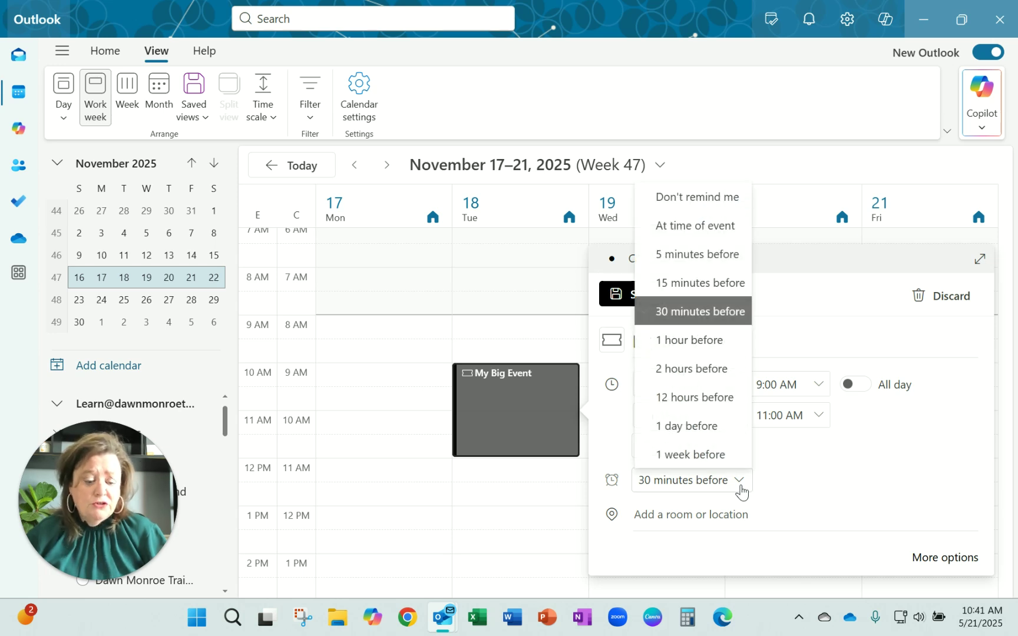
left_click(739, 488)
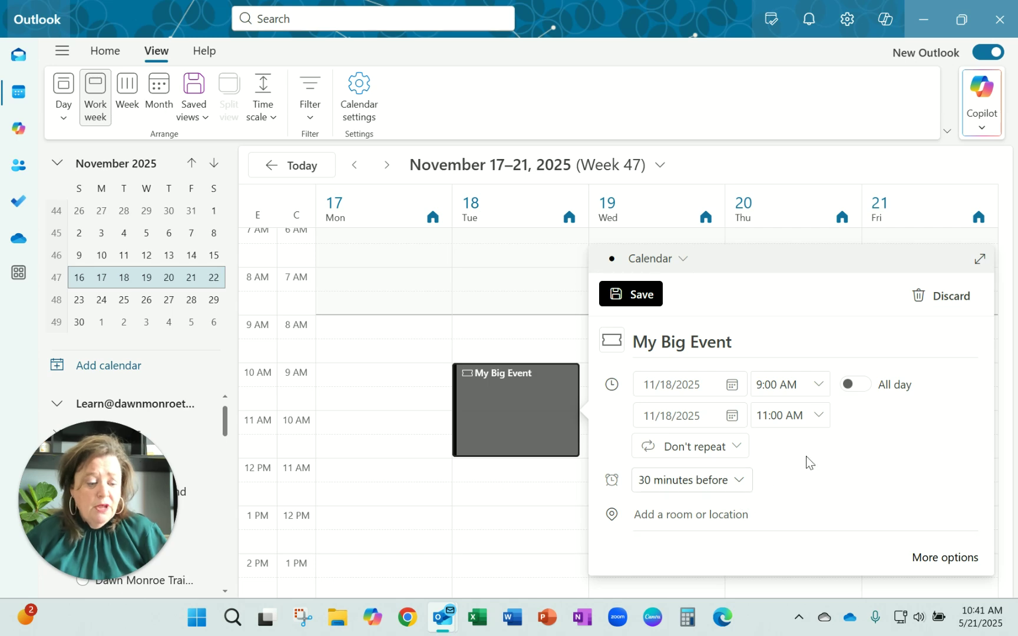
Open My Big Event in its full event window and show the reminder times
left_click(946, 558)
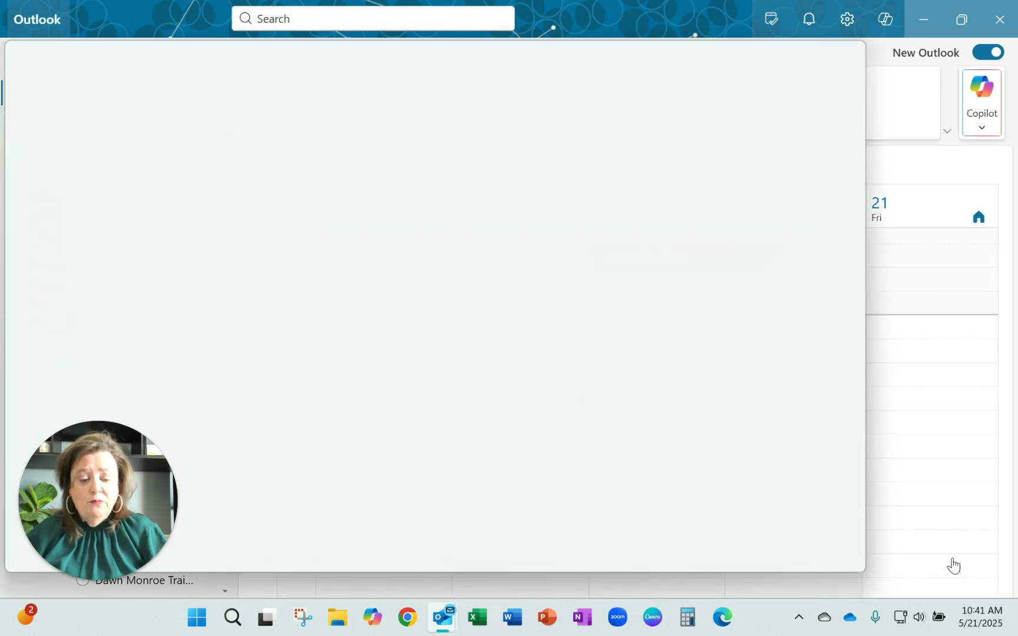
mouse_move(599, 65)
left_mouse_down()
mouse_move(620, 85)
mouse_move(719, 64)
left_mouse_up()
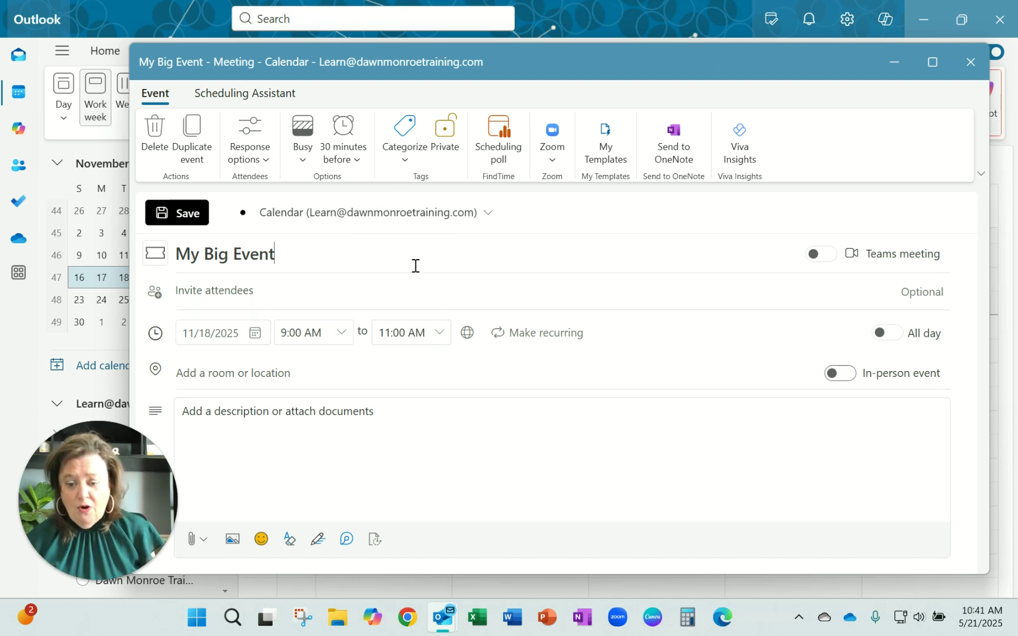
left_click(355, 162)
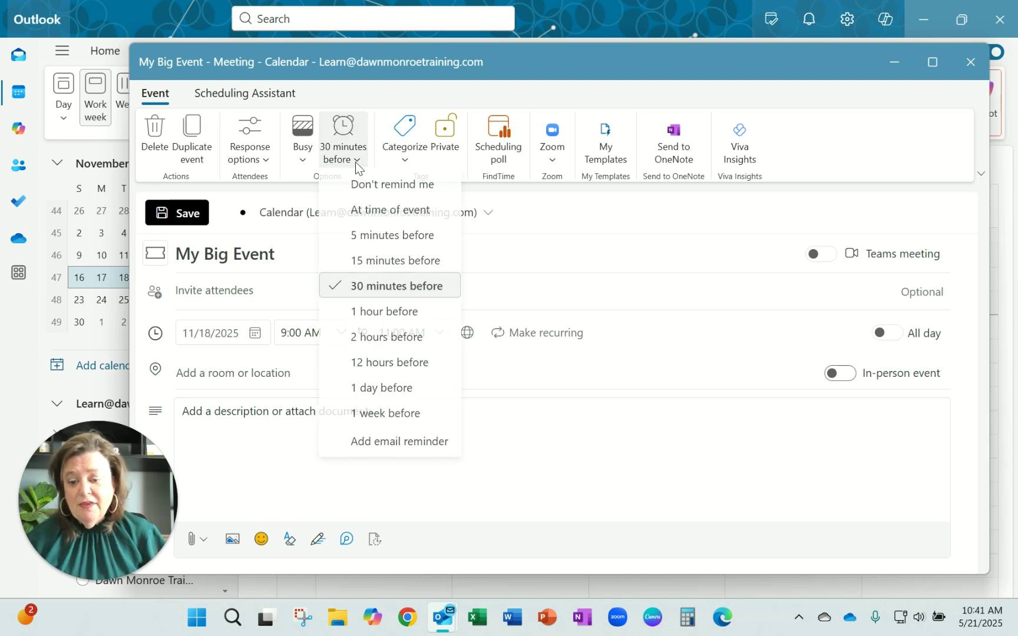
Start a new email reminder with a custom reminder date
left_click(400, 445)
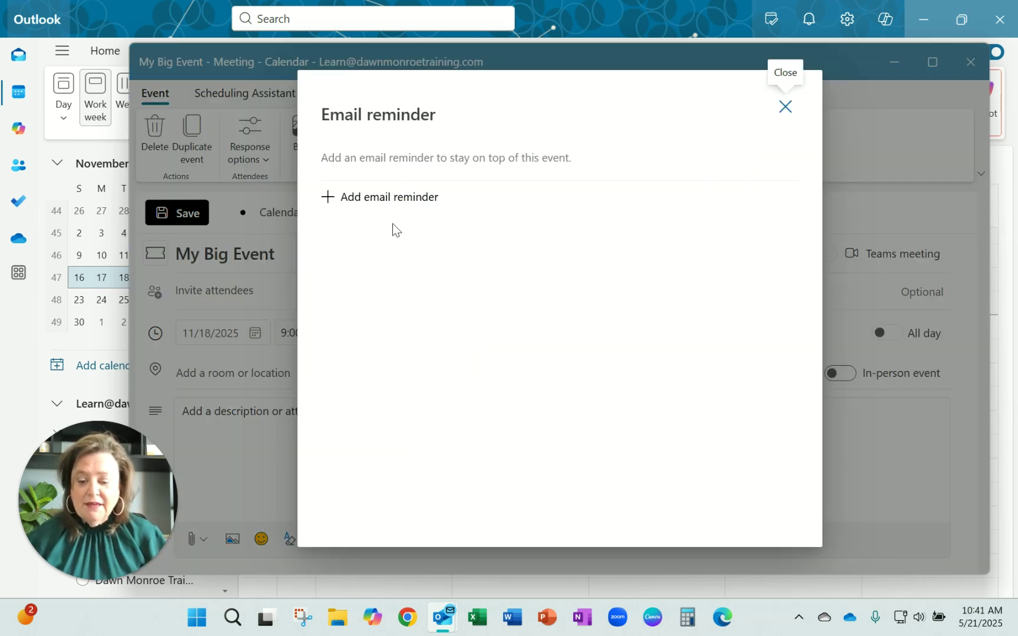
left_click(389, 209)
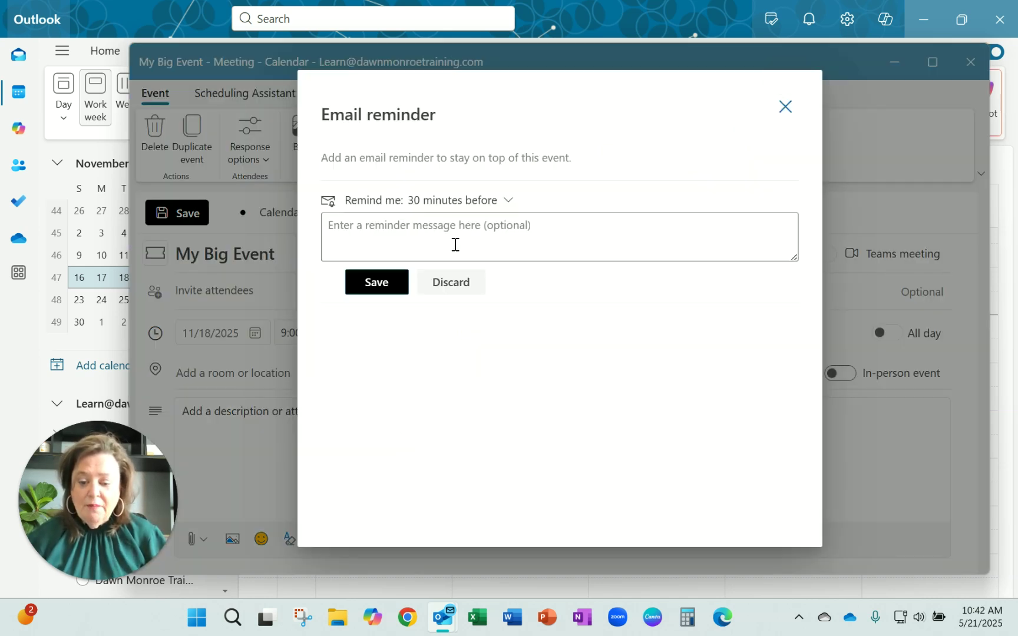
left_click(504, 205)
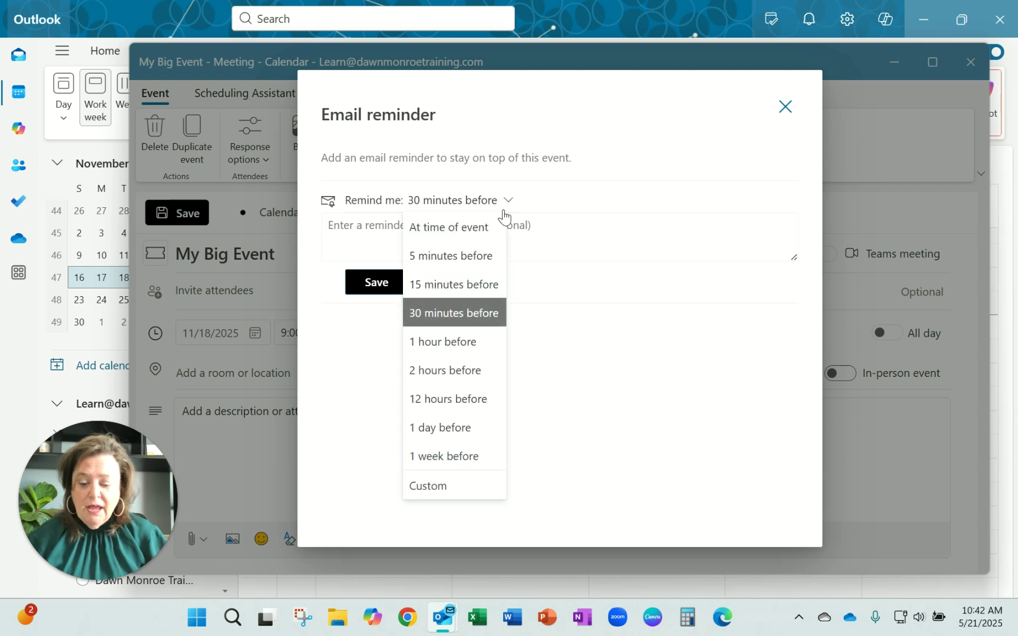
left_click(463, 493)
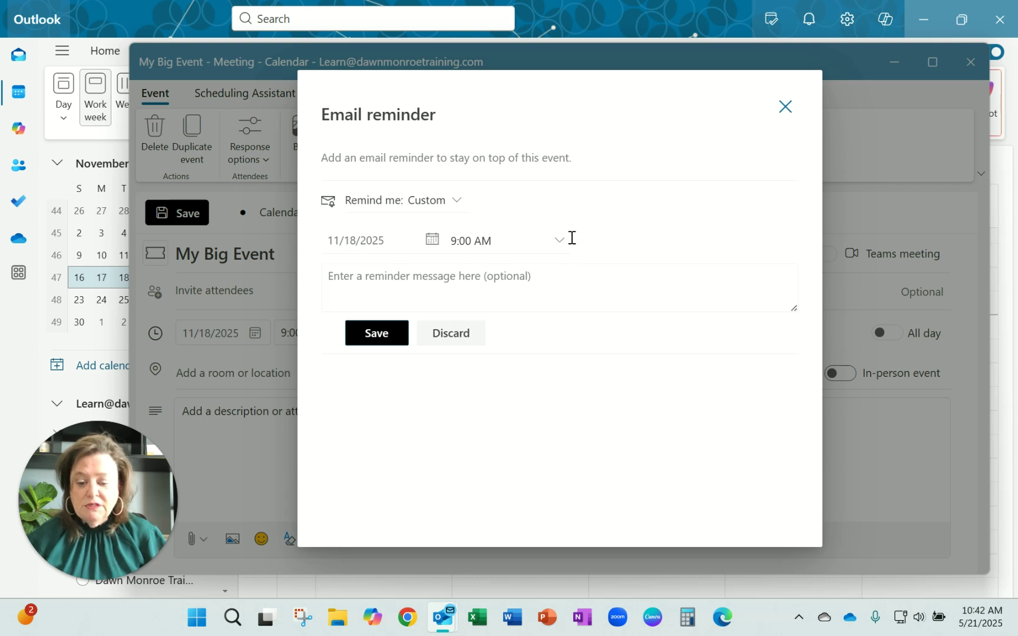
Set the reminder to 9/18/2025 with message '60 days to the Big Event' and save
left_click(390, 240)
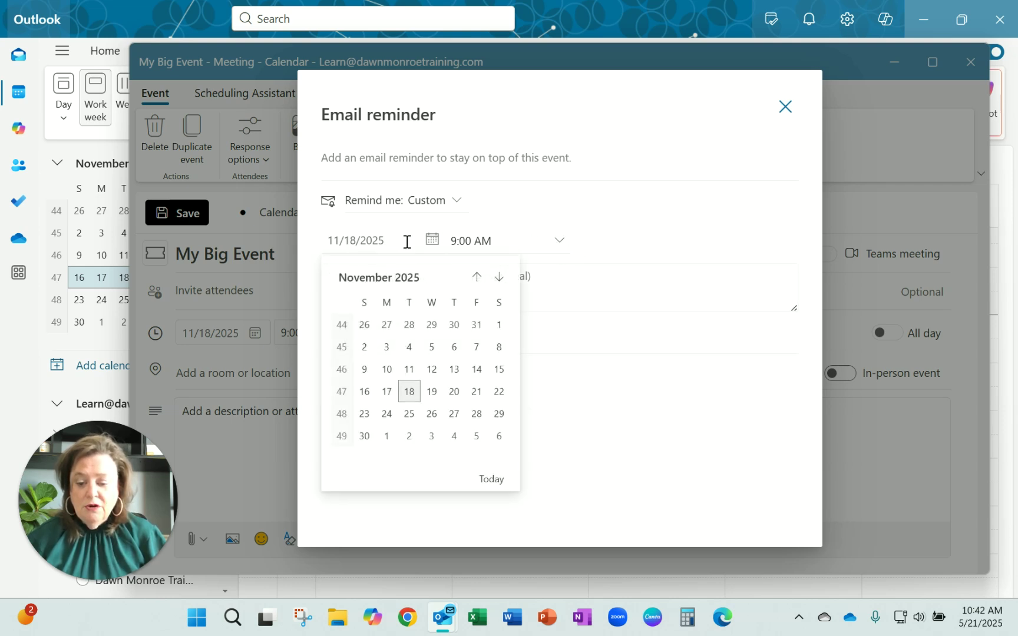
left_click(477, 277)
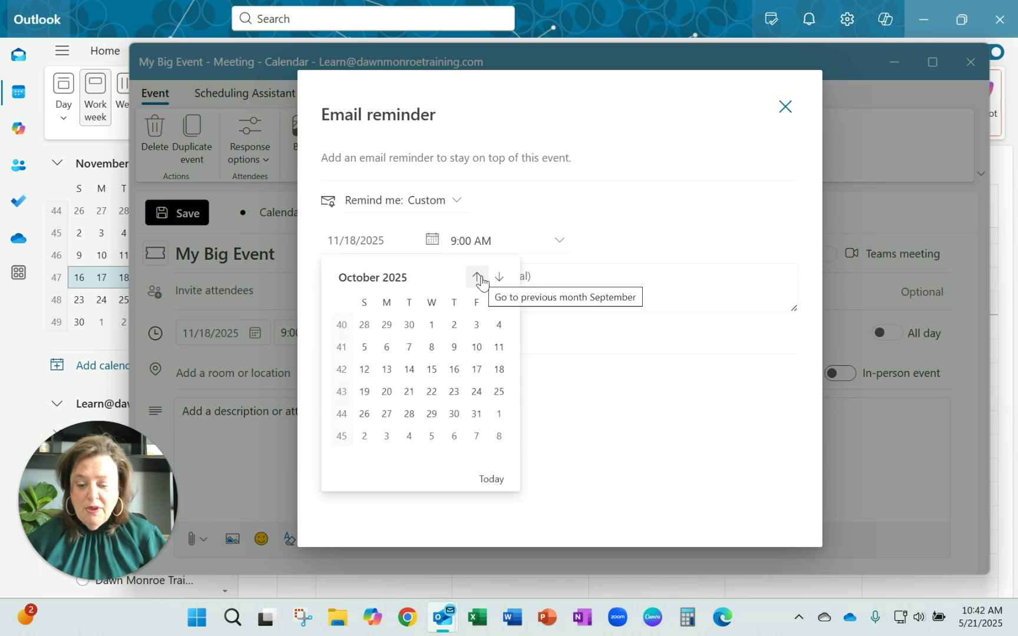
left_click(481, 284)
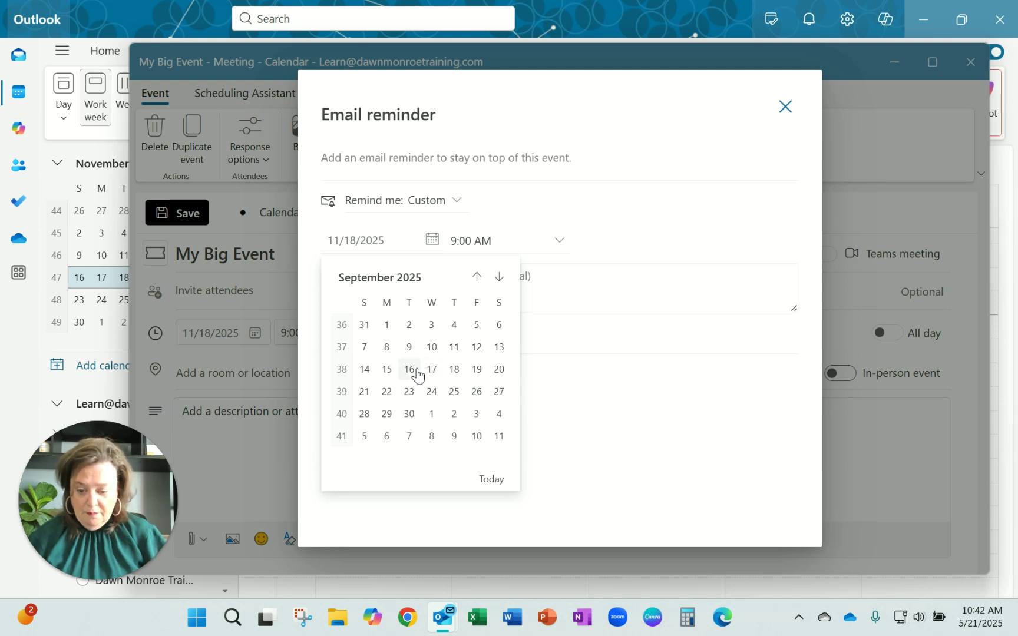
left_click(455, 374)
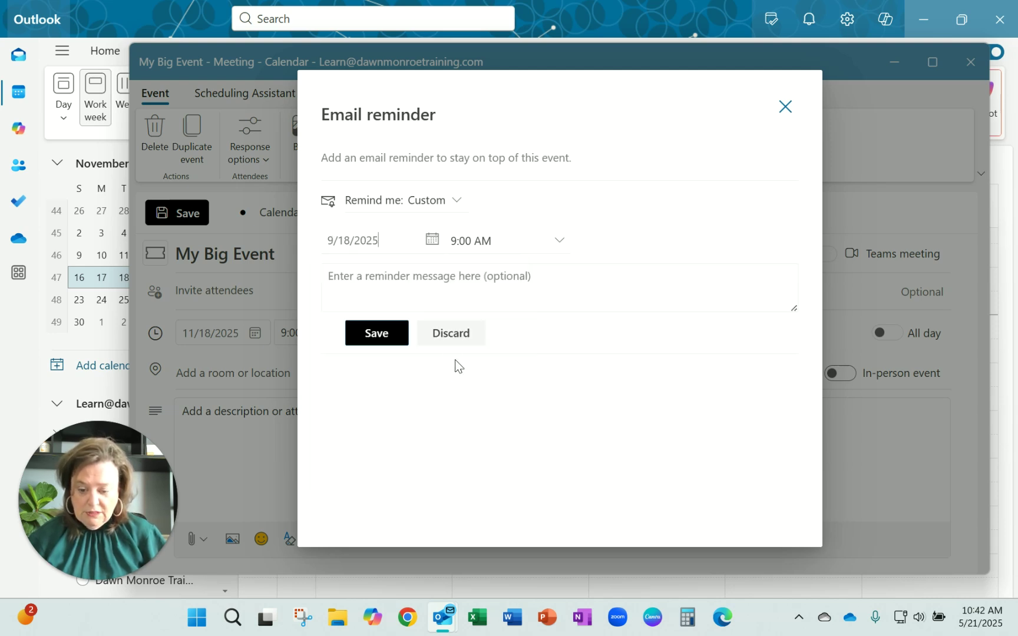
left_click(444, 282)
type("60 days to the ")
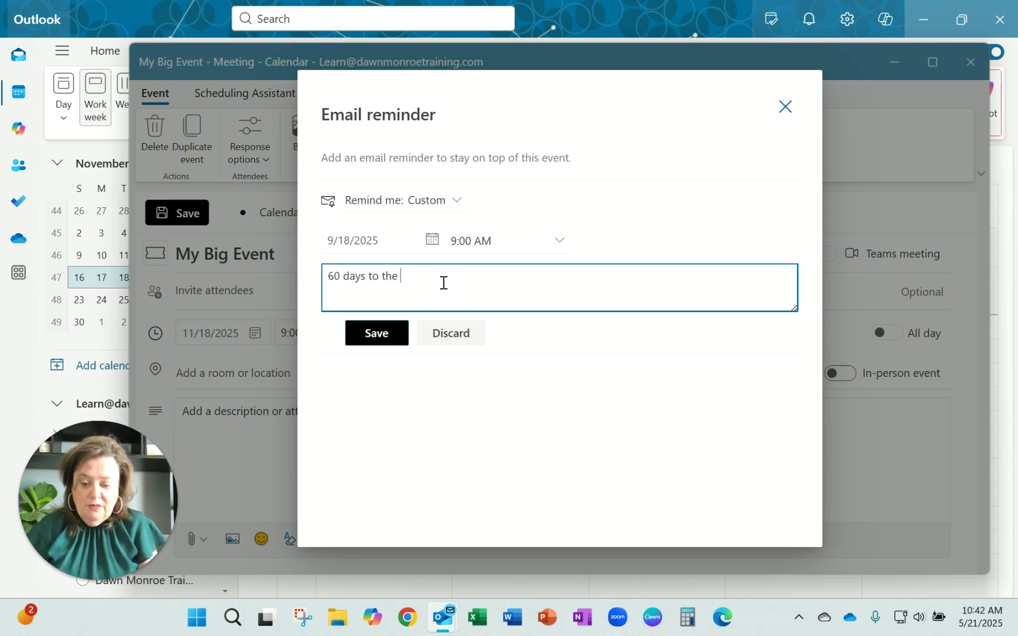
type("Big Event")
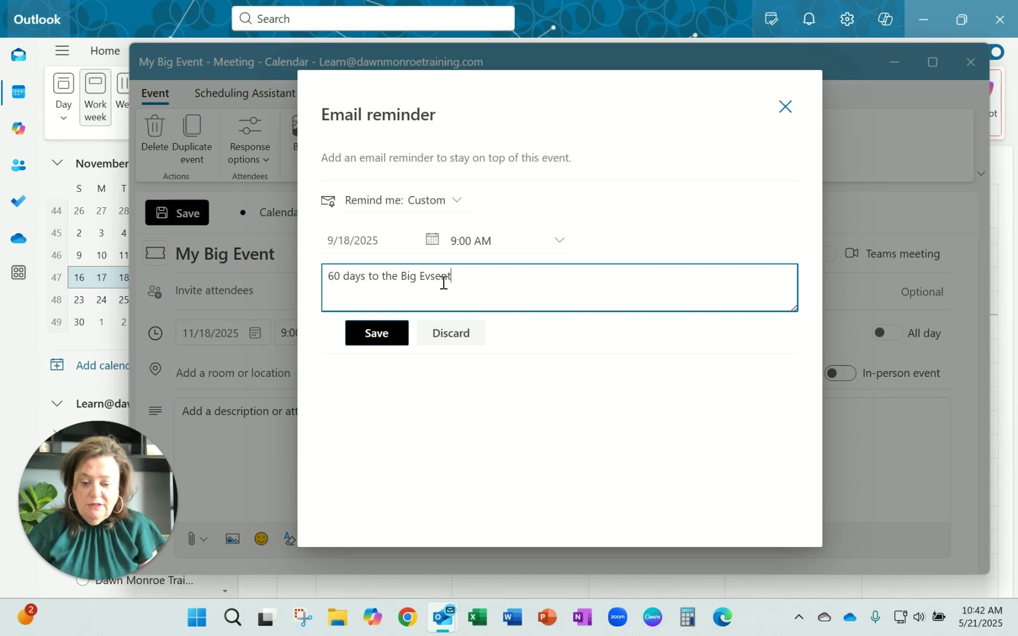
type("nt")
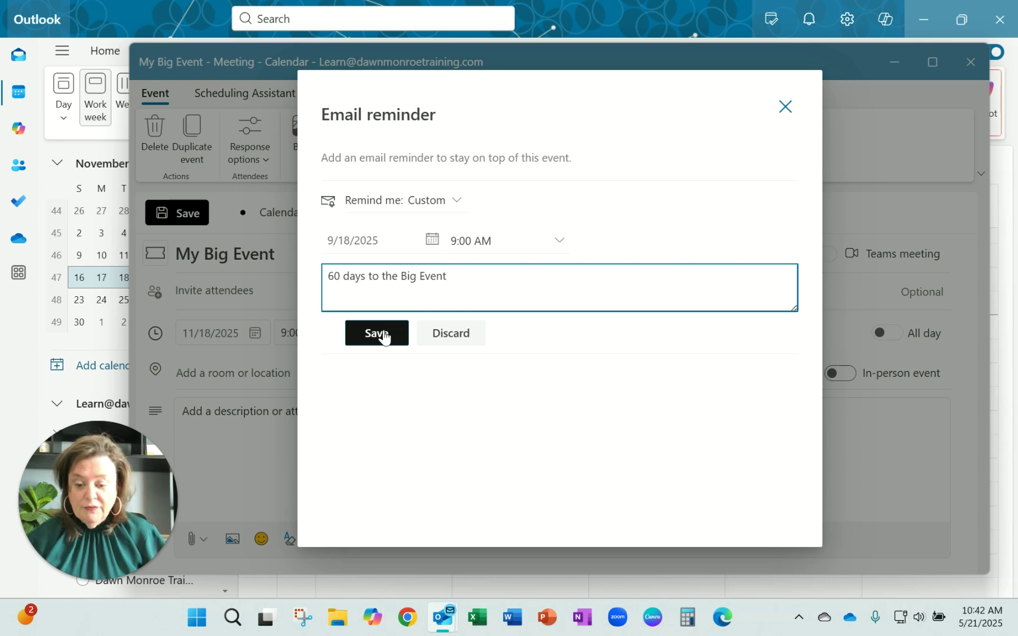
left_click(383, 334)
Start a second email reminder with a custom reminder date
left_click(364, 252)
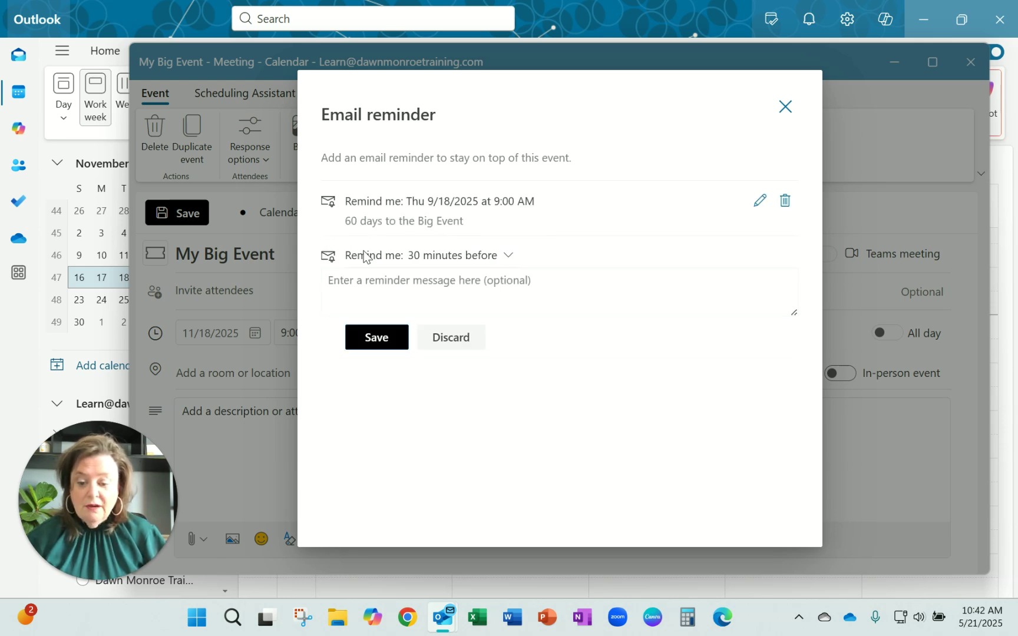
left_click(505, 255)
left_click(444, 543)
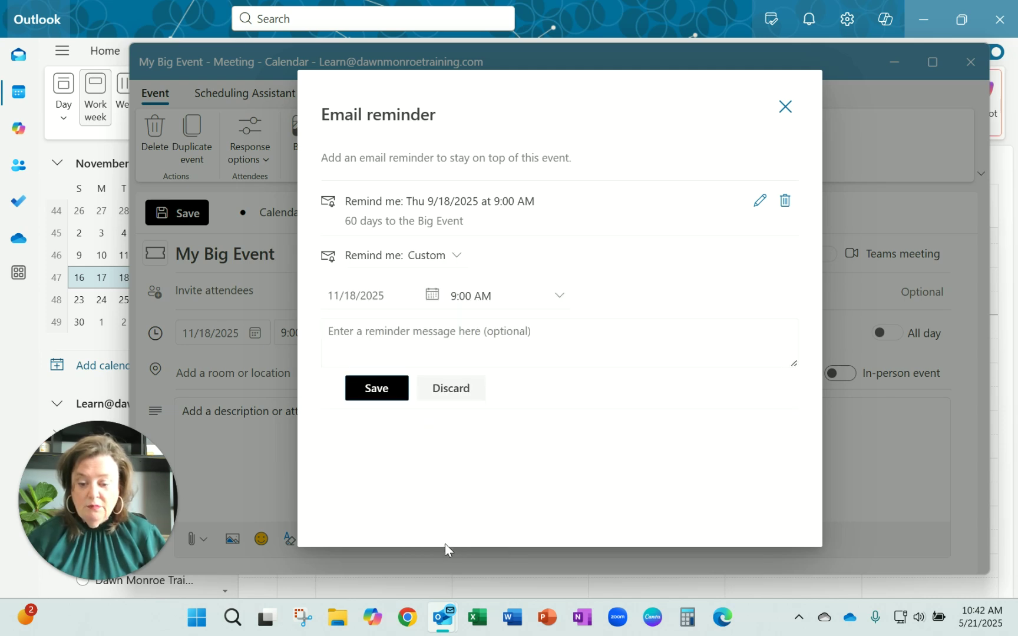
Set it to 10/18/2025 with message '30 days to the Big Event', save, and close the list
left_click(431, 295)
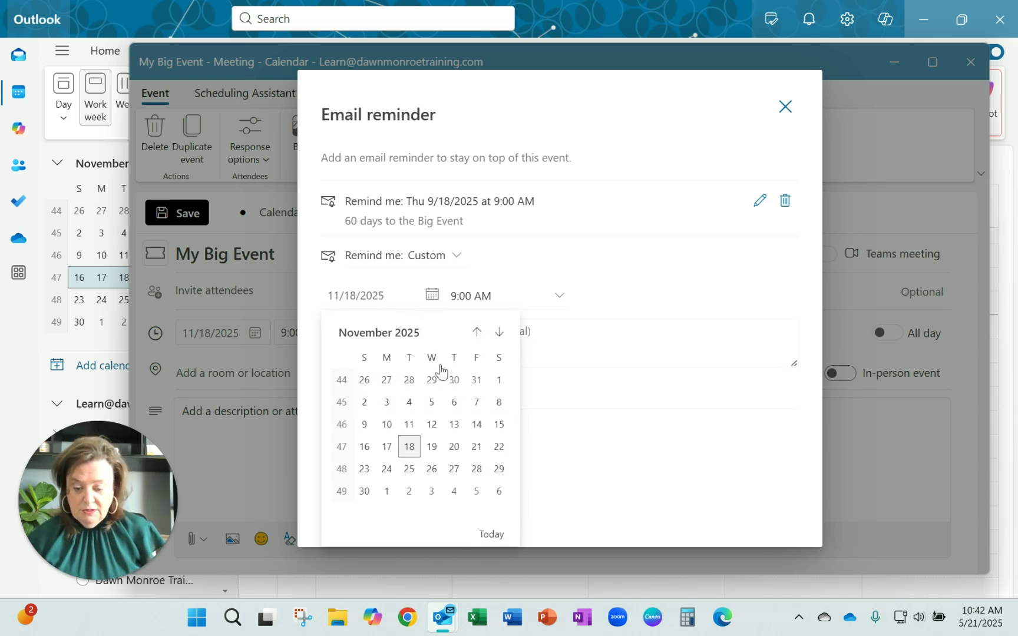
left_click(477, 332)
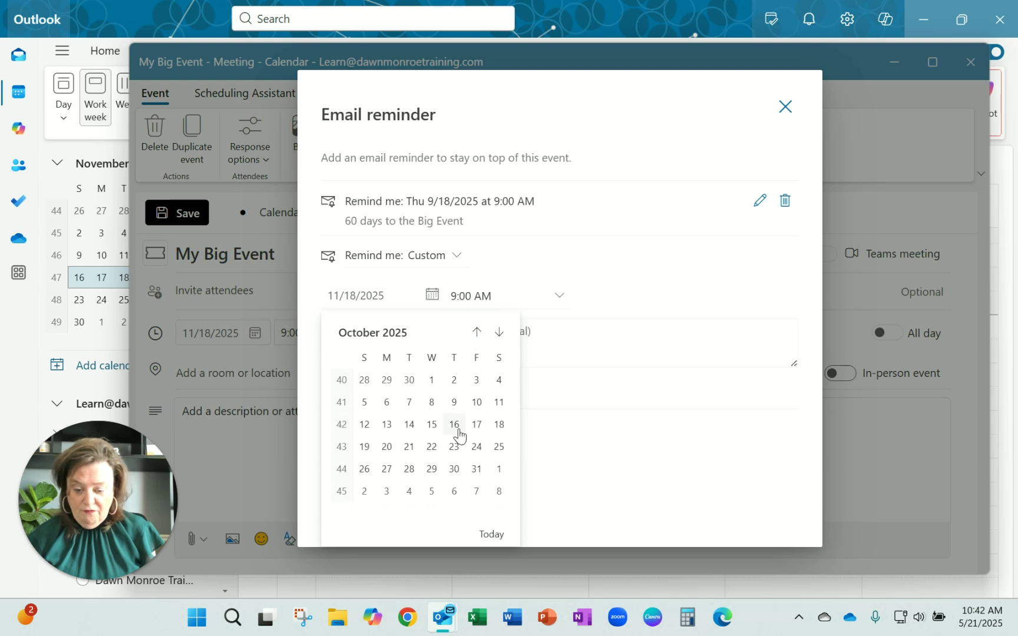
left_click(499, 424)
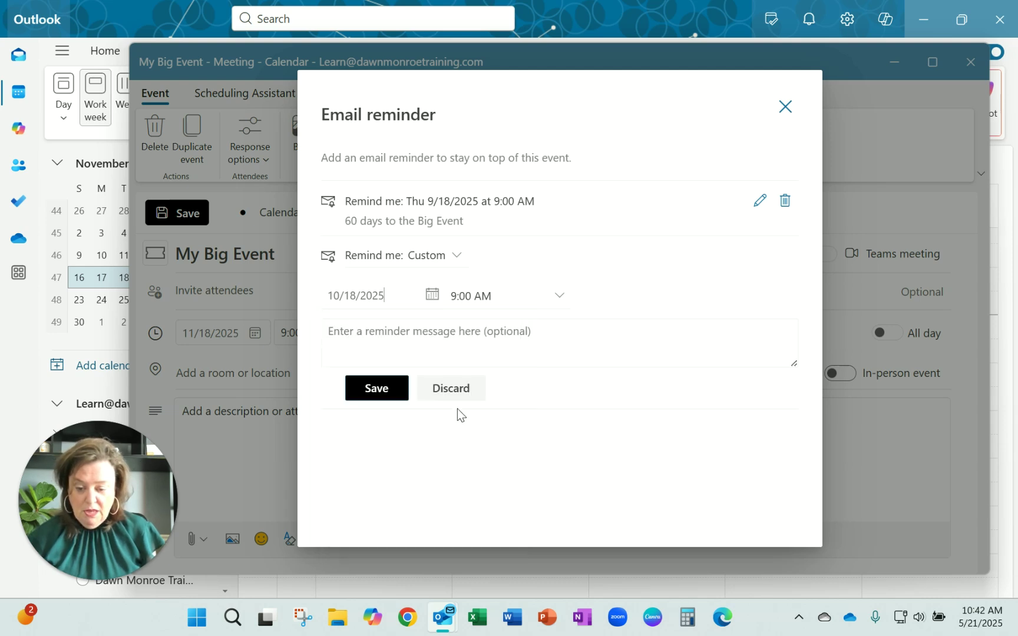
left_click(384, 340)
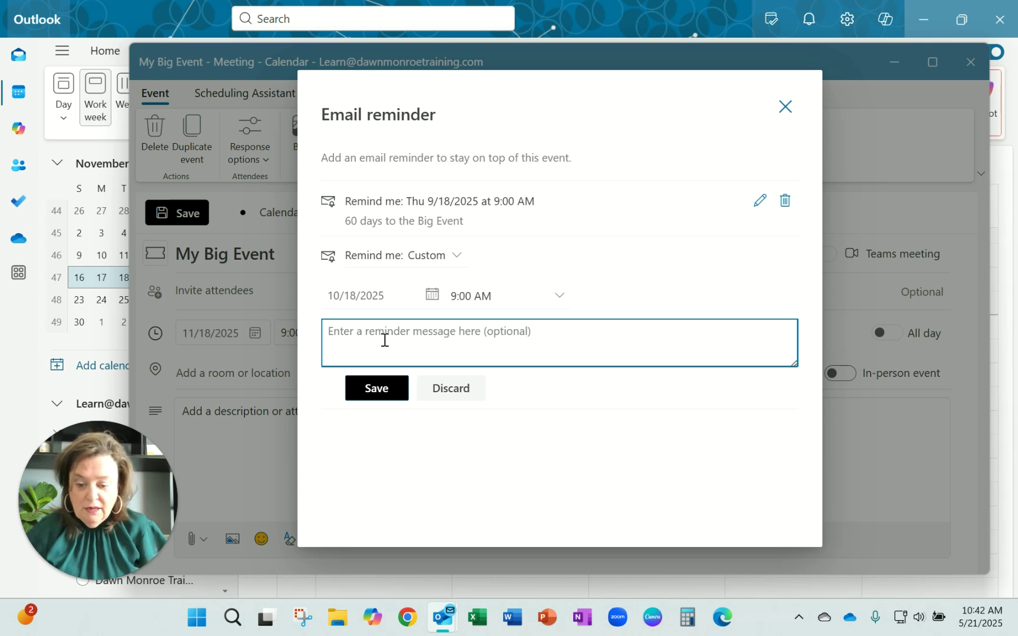
type("30")
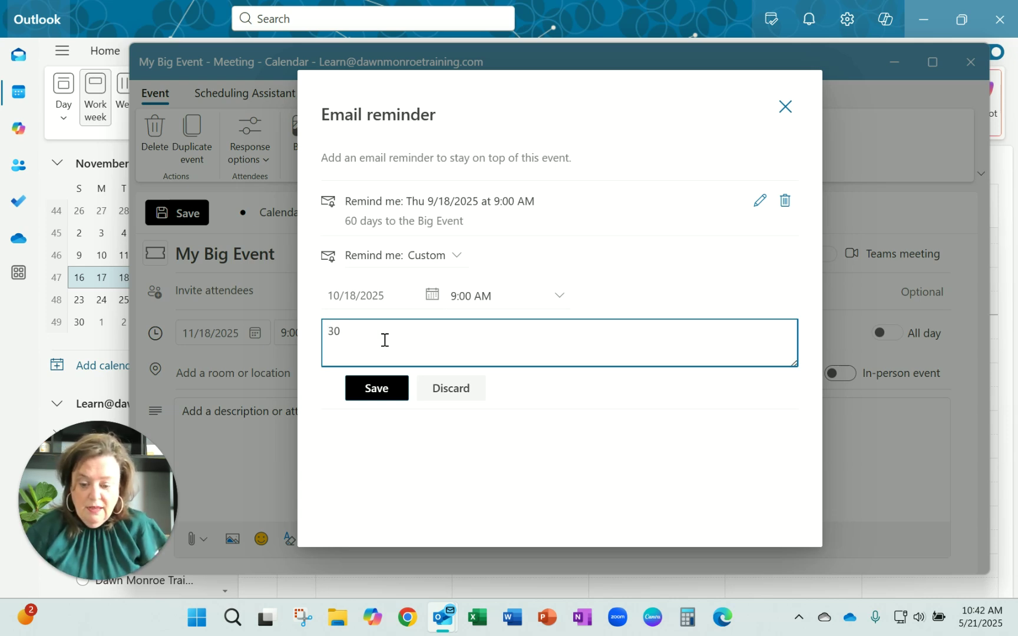
type("the Big Event")
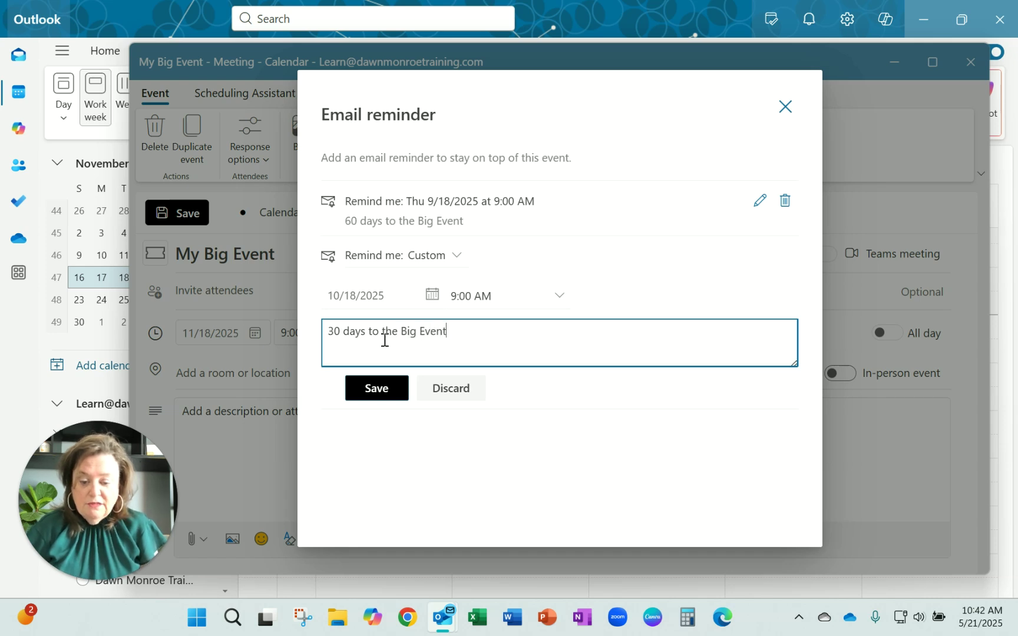
left_click(373, 388)
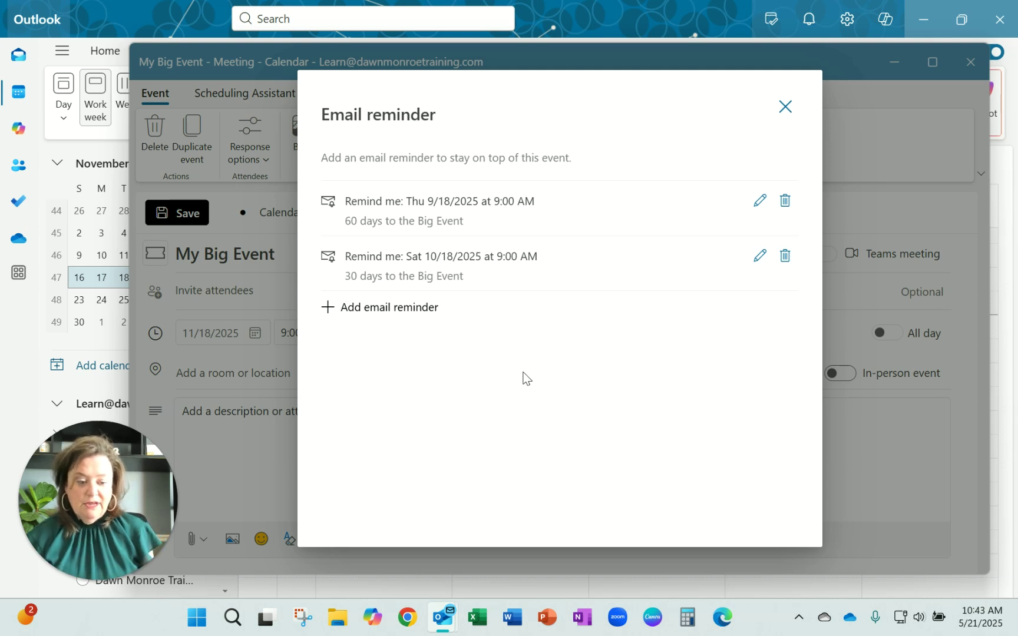
left_click(786, 107)
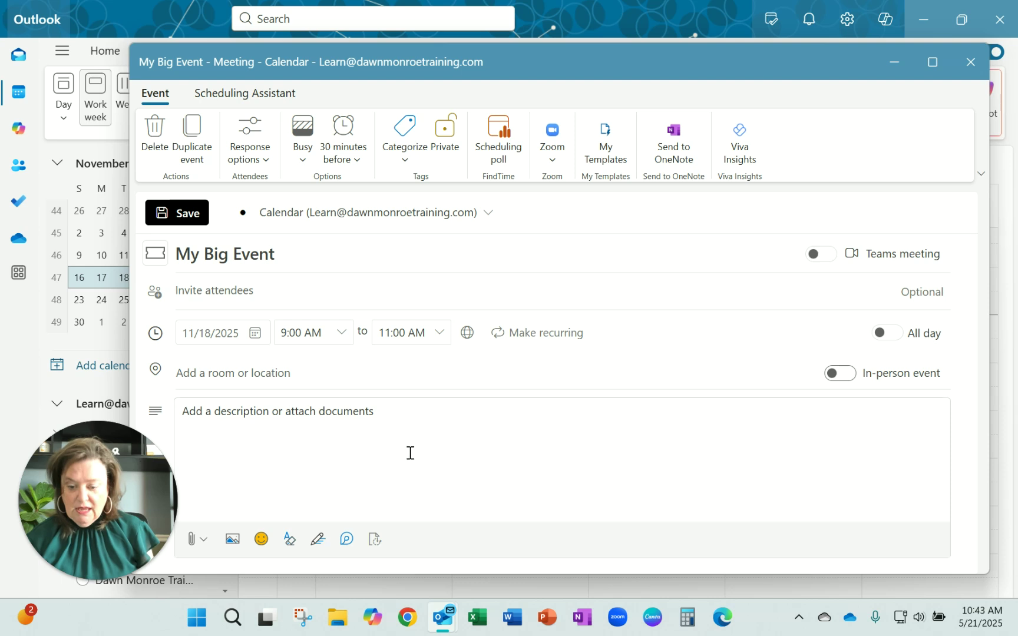
Reopen the email reminders list to confirm the 60-day and 30-day reminders, then close it
left_click(343, 147)
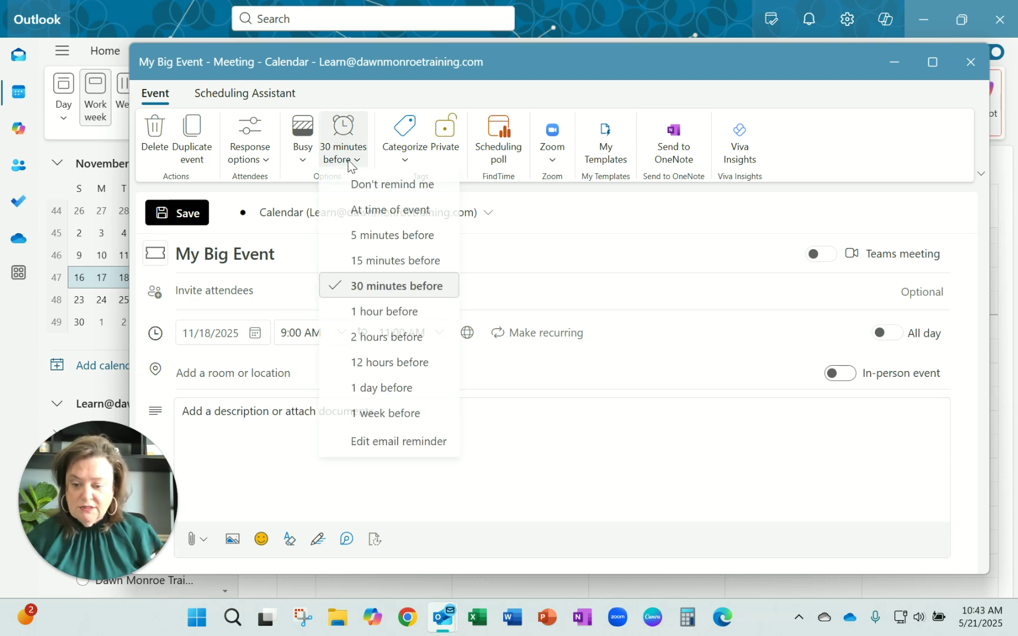
left_click(404, 444)
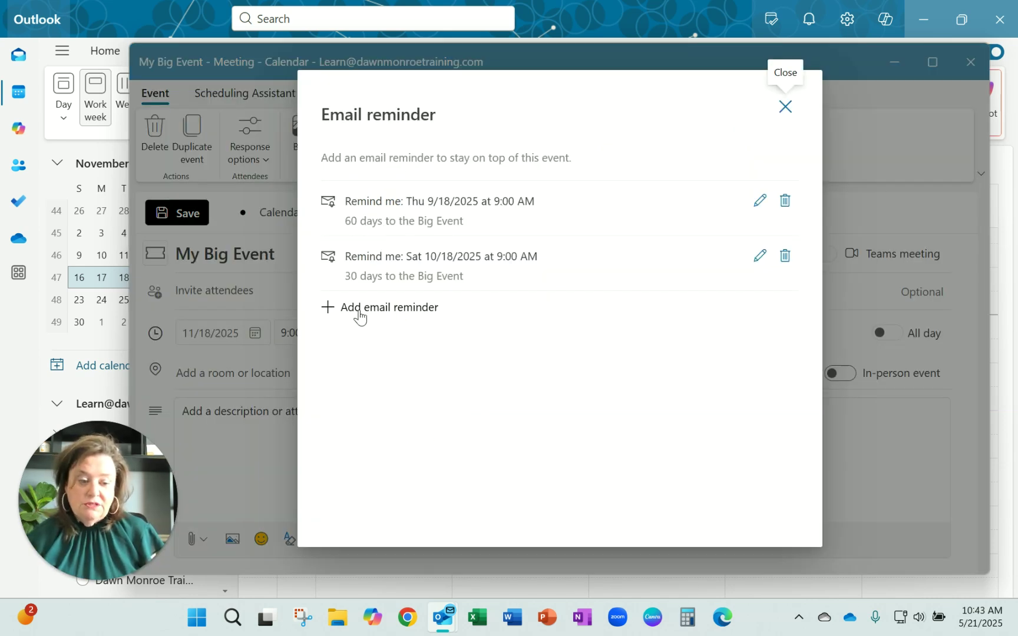
left_click(786, 106)
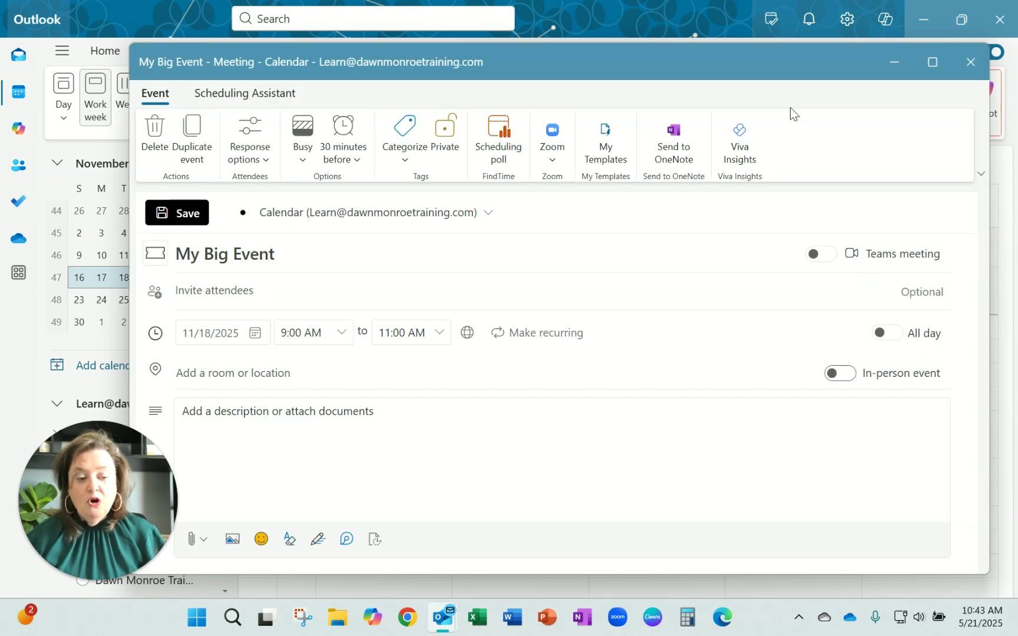